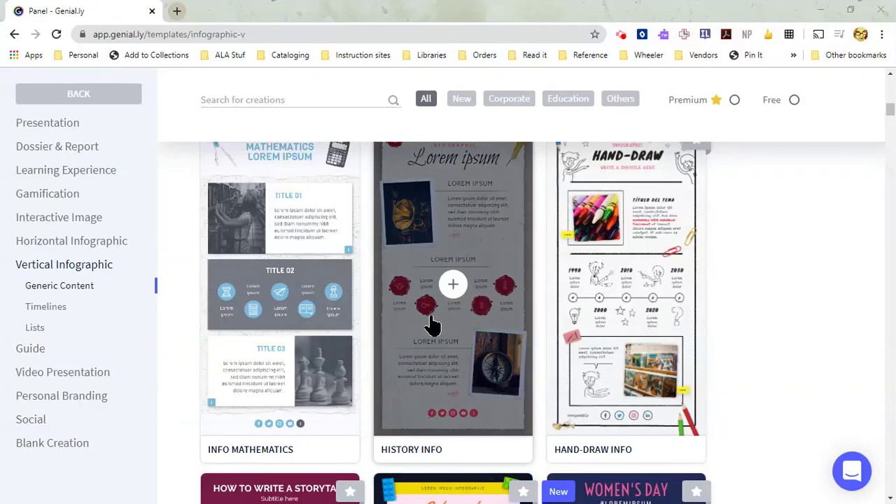
# Step: Scroll down the Vertical Infographic gallery to reach the Steps Bicolor Info template
pyautogui.moveTo(320, 354)
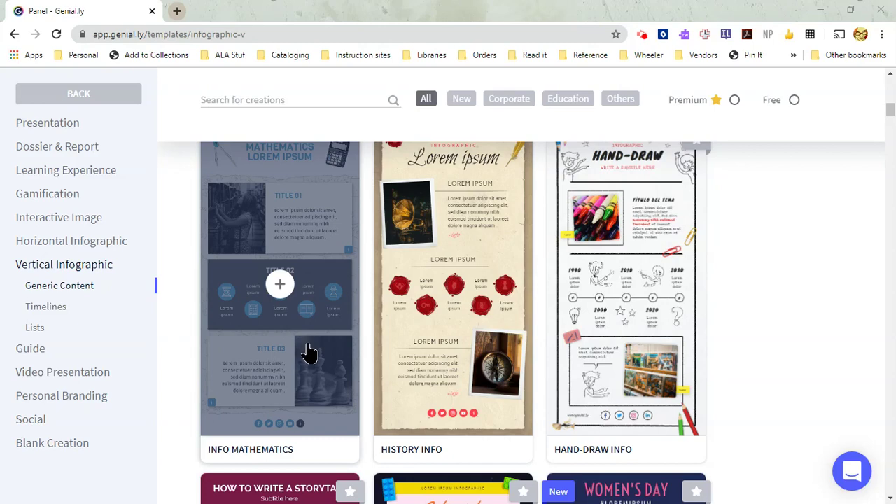
pyautogui.scroll(5, 309, 354)
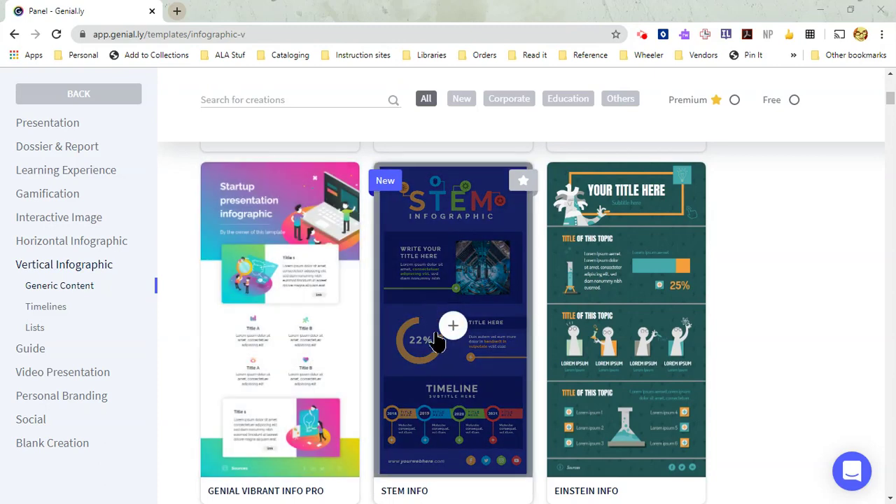
pyautogui.moveTo(578, 329)
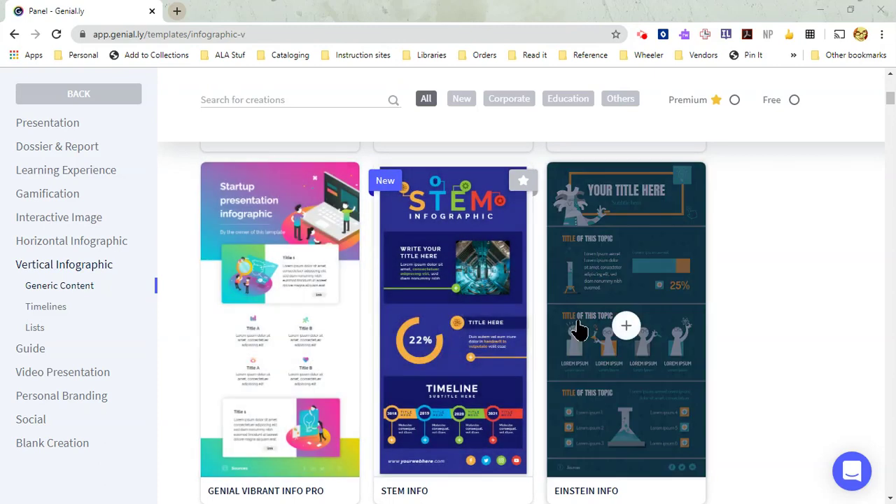
pyautogui.scroll(-4, 578, 329)
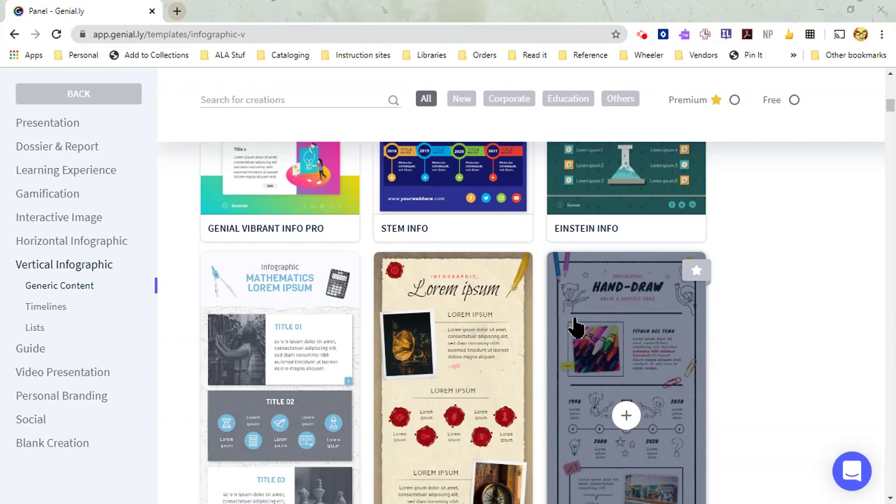
pyautogui.scroll(-6, 574, 327)
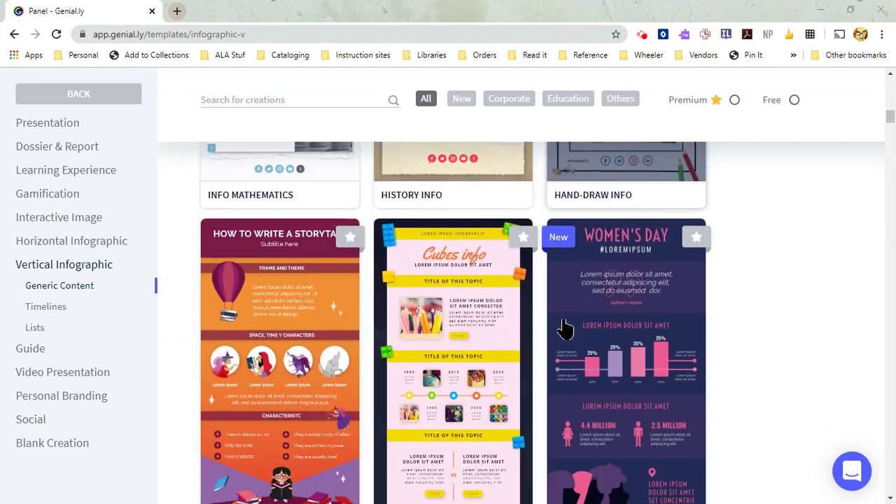
pyautogui.scroll(-6, 565, 327)
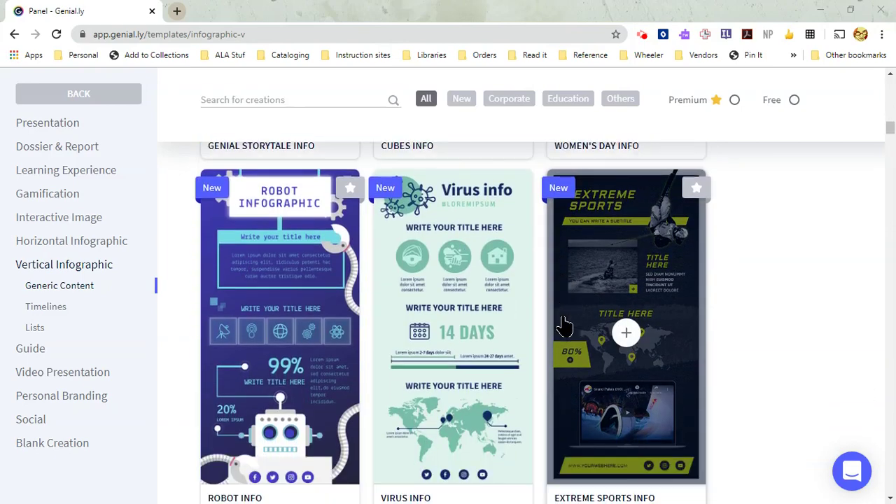
pyautogui.scroll(-10, 566, 326)
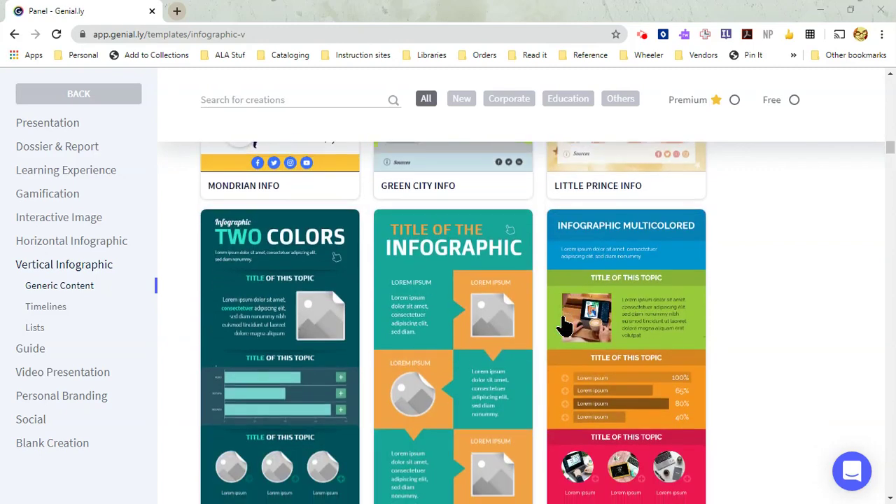
pyautogui.scroll(-1, 553, 315)
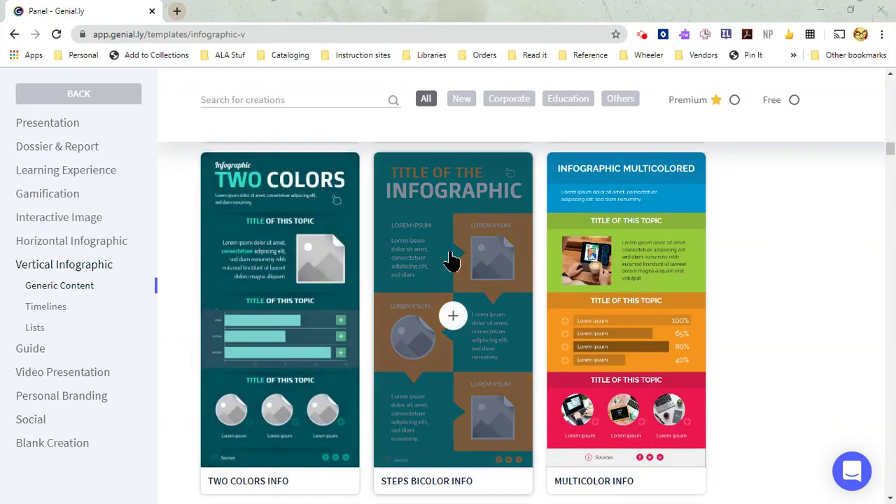
# Step: Preview Steps Bicolor Info, switch it to dark blue, and create a genially from it
pyautogui.click(453, 316)
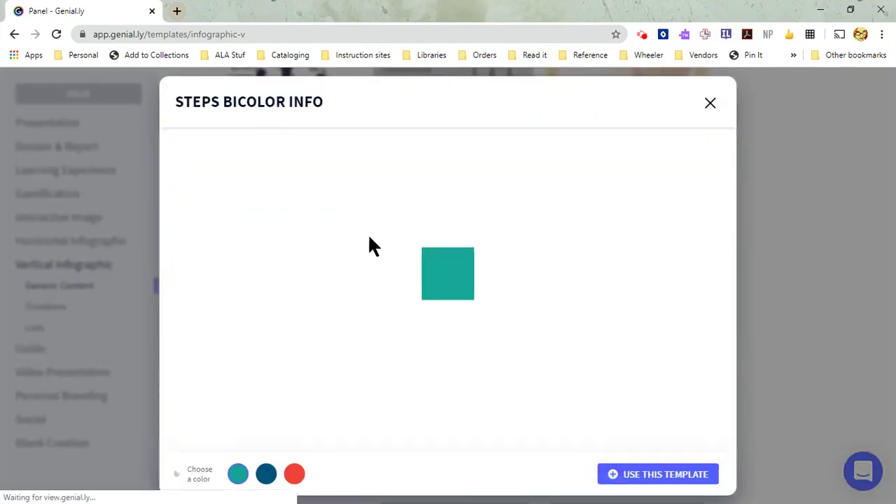
pyautogui.click(267, 475)
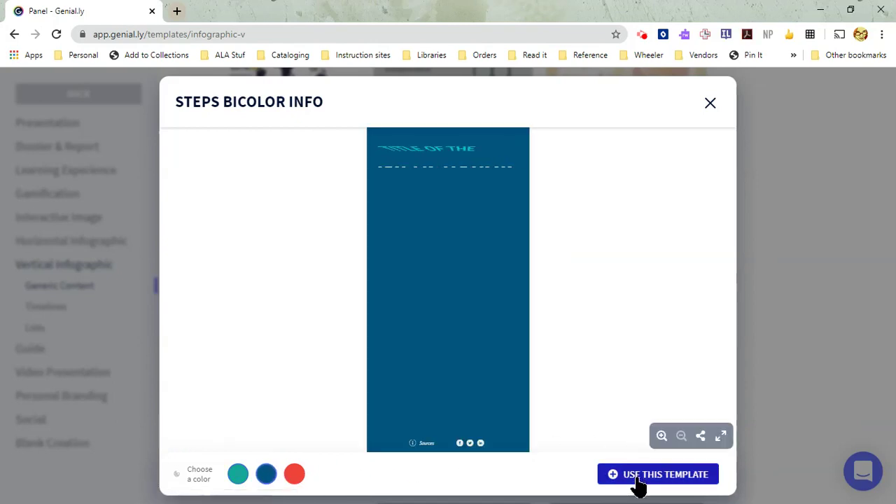
pyautogui.click(636, 474)
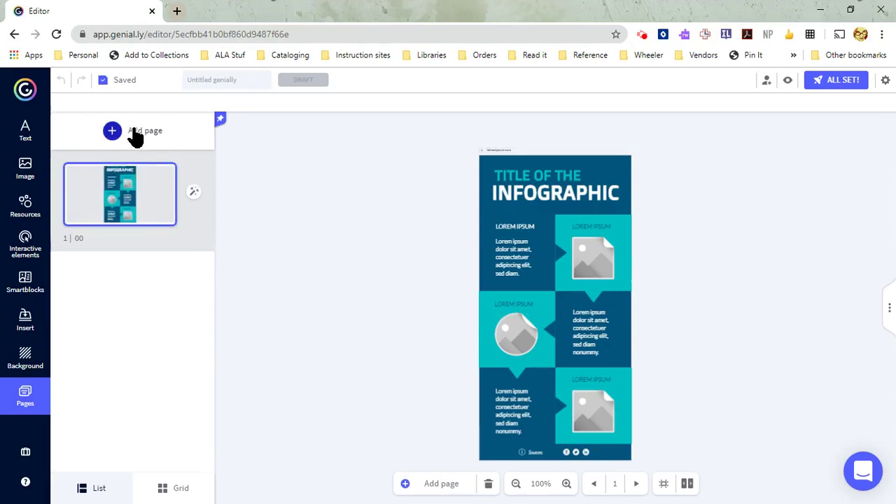
# Step: Select the top-right image placeholder and bring up its interactivity options
pyautogui.doubleClick(506, 249)
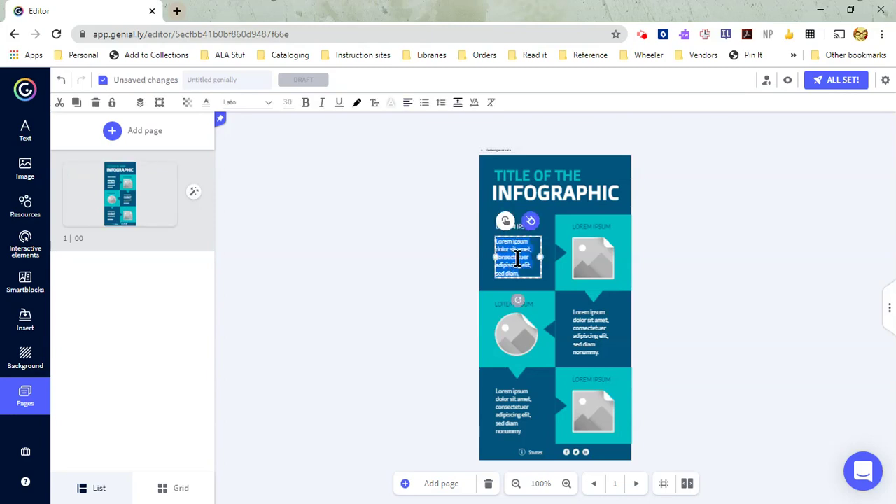
pyautogui.click(596, 255)
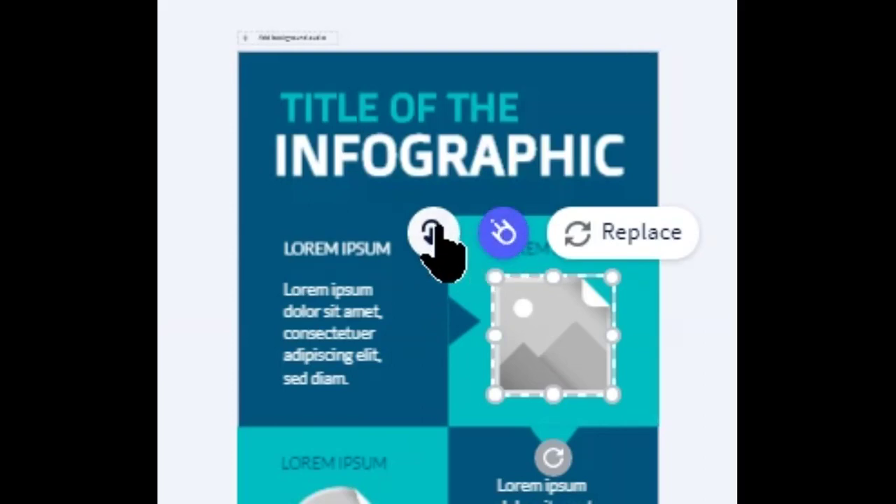
pyautogui.click(503, 233)
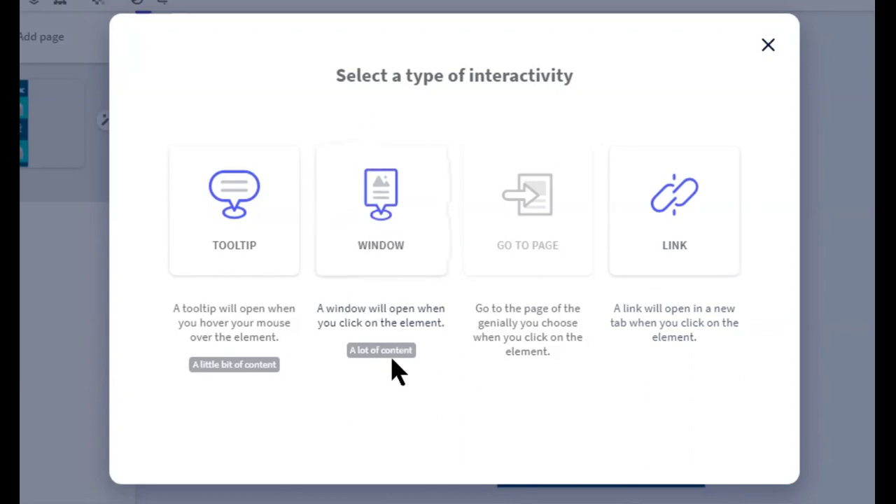
# Step: Add a hover tooltip reading 'Interactive element that floats above everything else' and save it
pyautogui.click(238, 215)
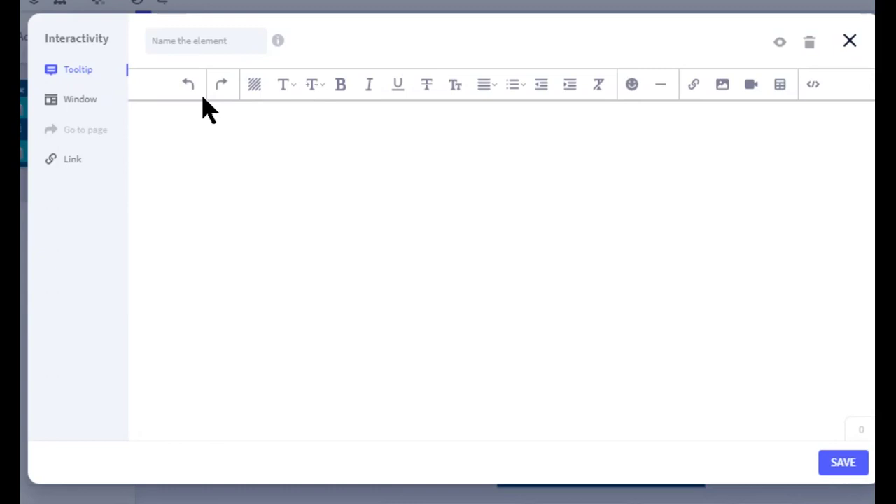
pyautogui.click(240, 141)
pyautogui.write('Interacti')
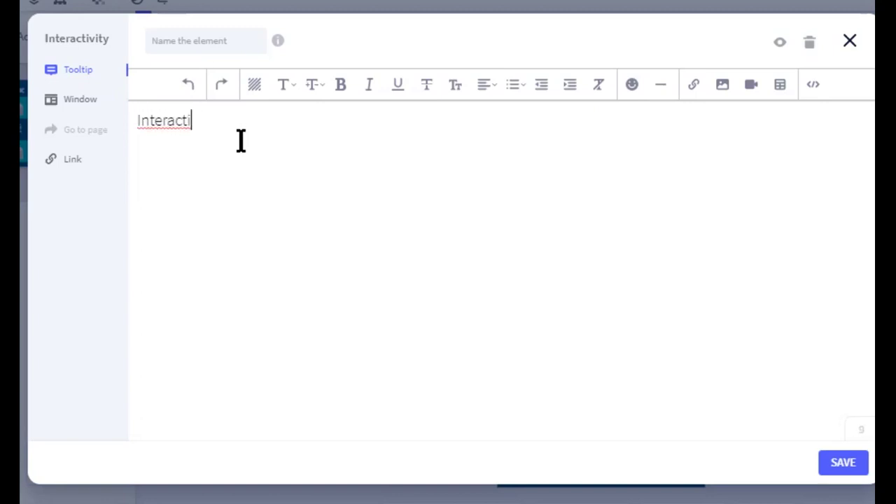
pyautogui.write('ve le')
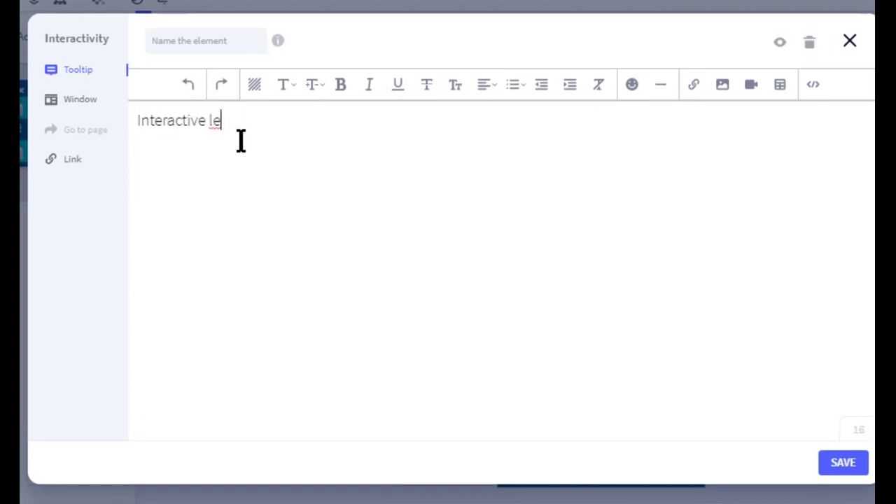
pyautogui.write('mment that floats above everythig')
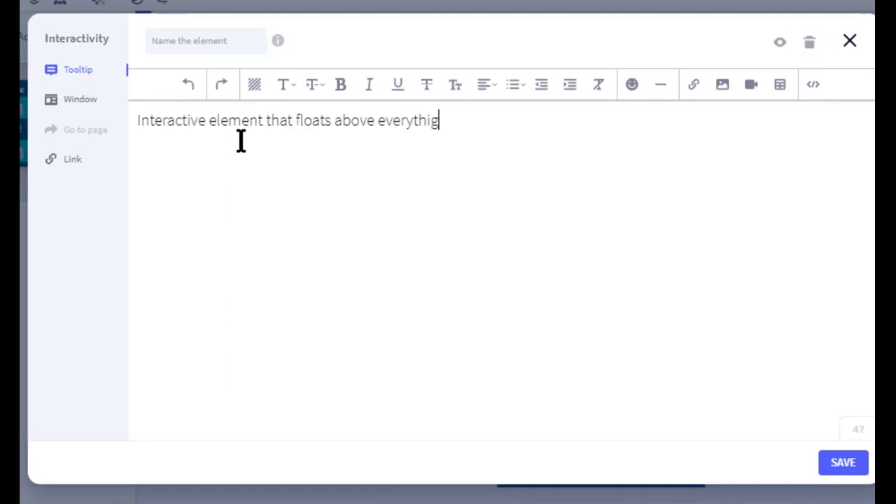
pyautogui.press('BackSpace')
pyautogui.write('ng else')
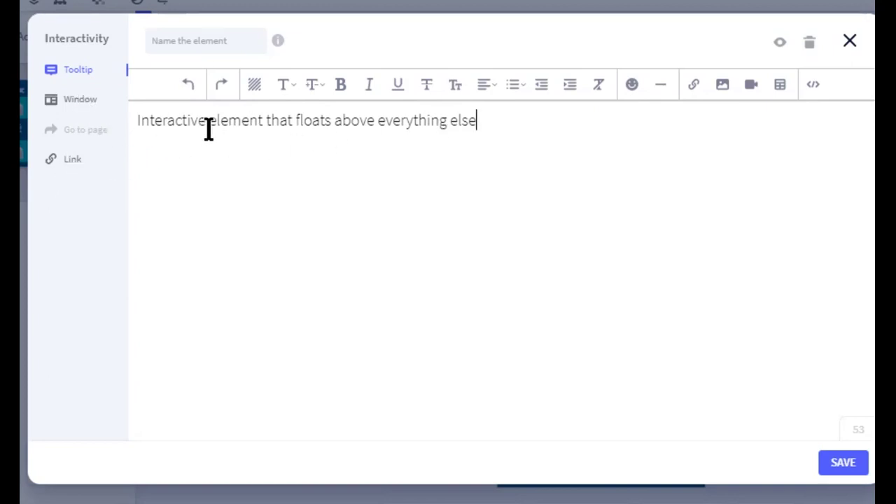
pyautogui.moveTo(209, 124); pyautogui.dragTo(267, 120)
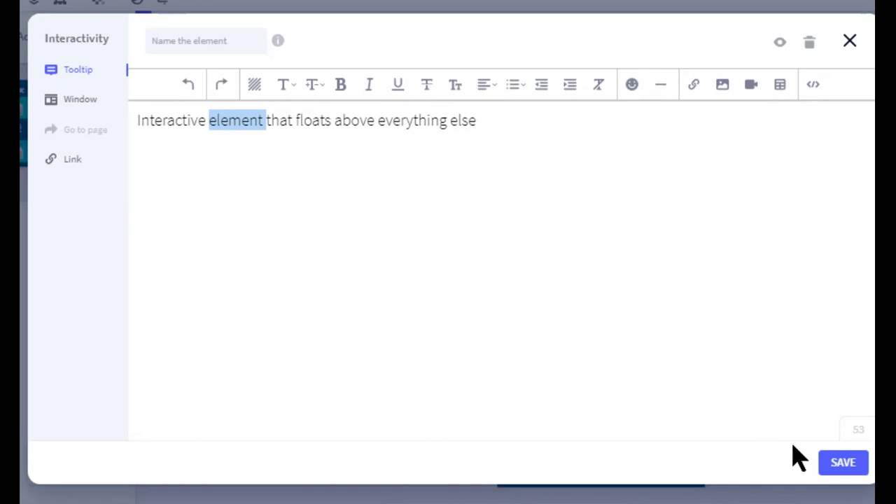
pyautogui.click(840, 464)
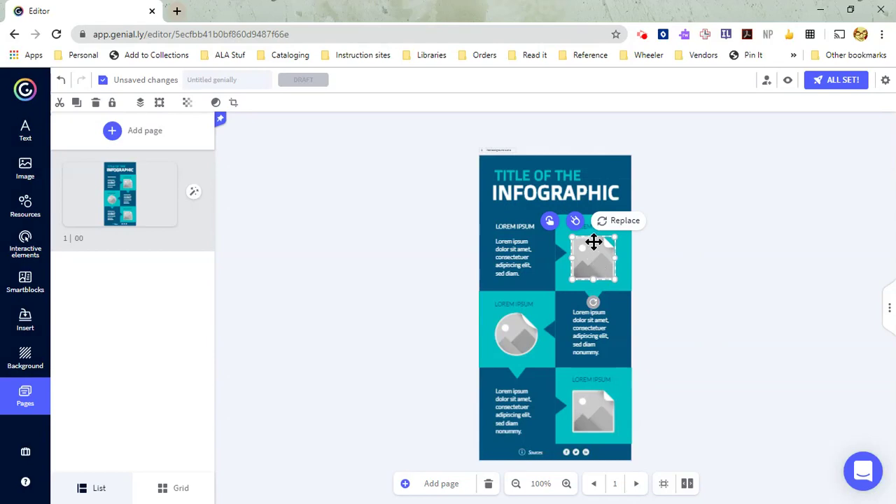
# Step: Replace the top-right placeholder with the pink piggy bank from the Cutouts images
pyautogui.click(621, 231)
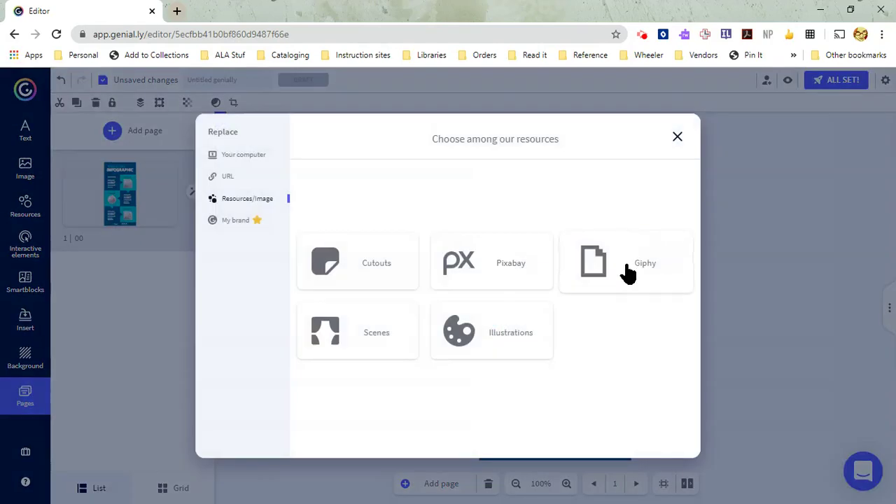
pyautogui.click(368, 264)
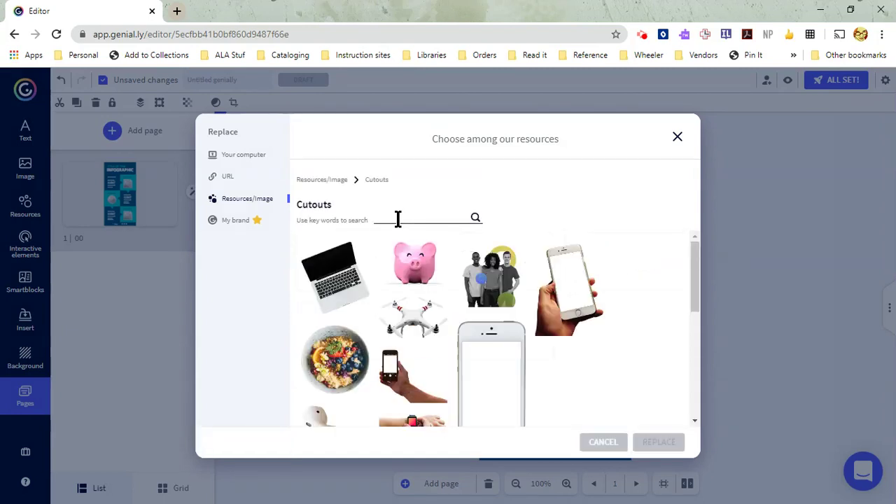
pyautogui.click(415, 265)
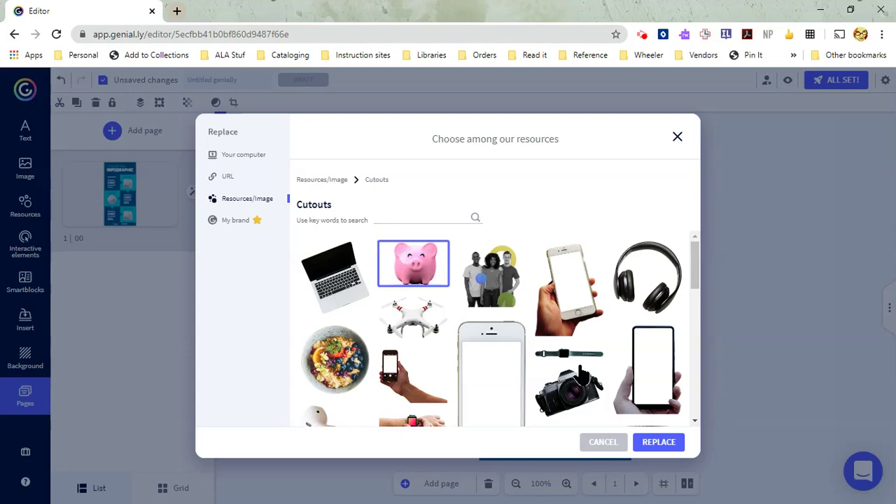
pyautogui.click(663, 444)
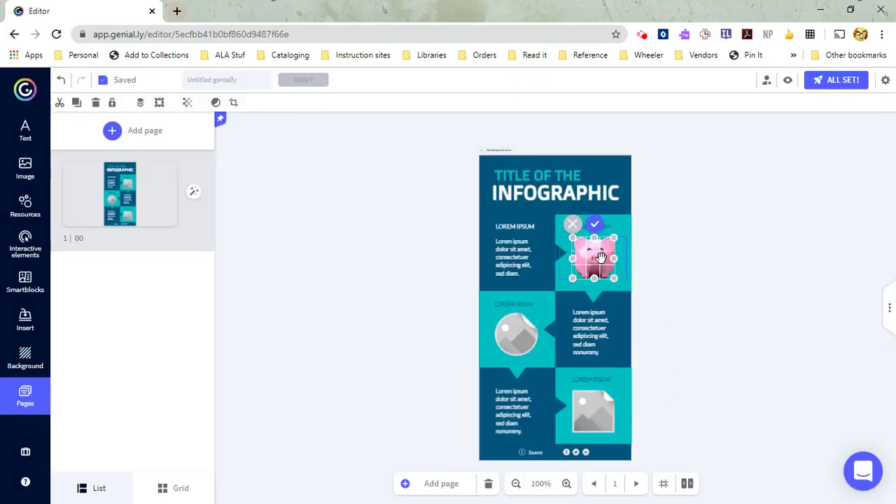
# Step: Confirm the piggy bank's framing, then name the genially 'Test' and save it to preview
pyautogui.click(595, 225)
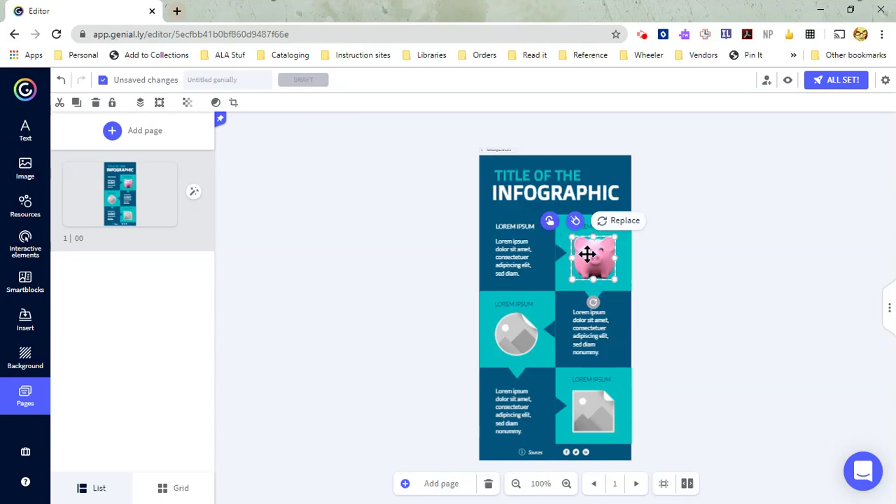
pyautogui.click(786, 80)
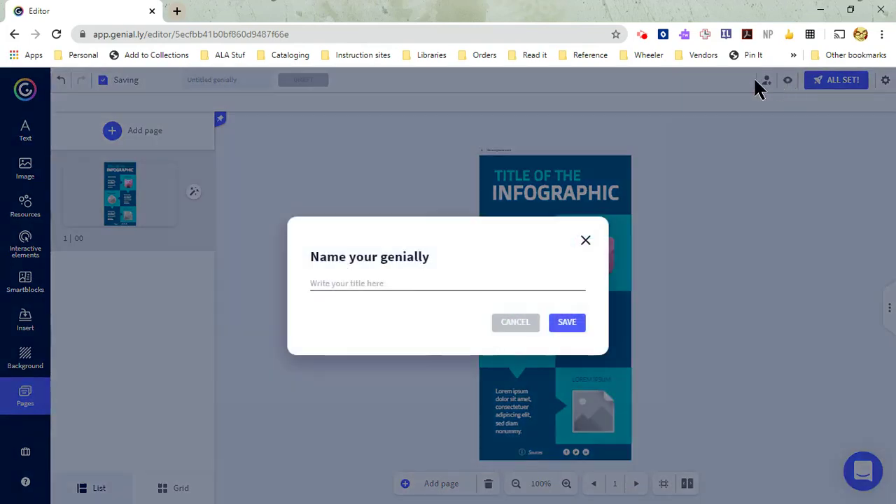
pyautogui.write('Test')
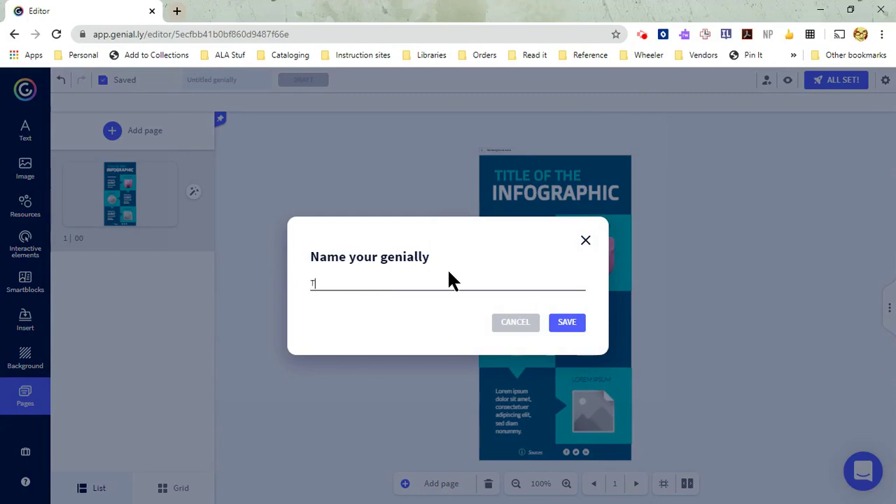
pyautogui.click(569, 323)
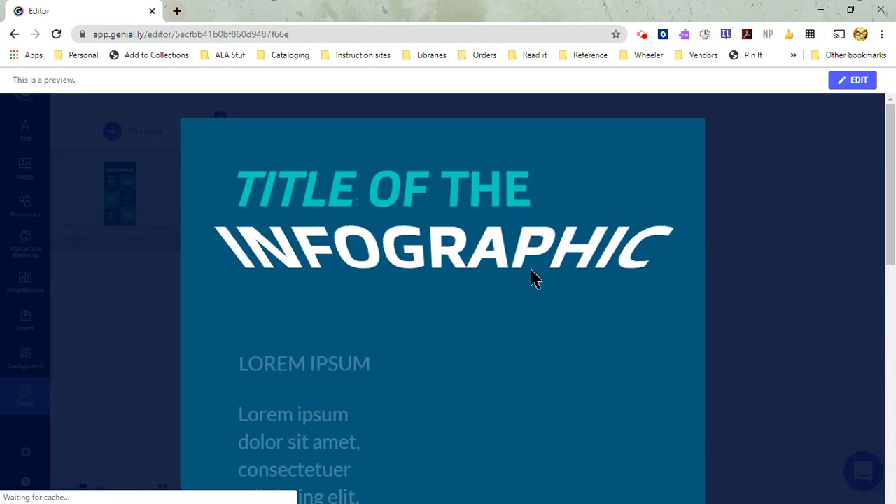
# Step: Check the pig's tooltip in the preview, then go back to the editor
pyautogui.scroll(-1, 532, 274)
pyautogui.moveTo(576, 380)
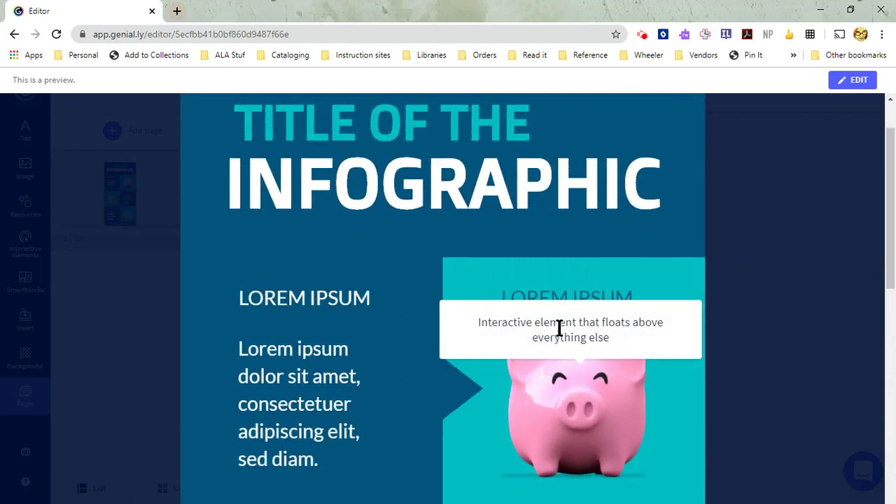
pyautogui.scroll(-9, 557, 259)
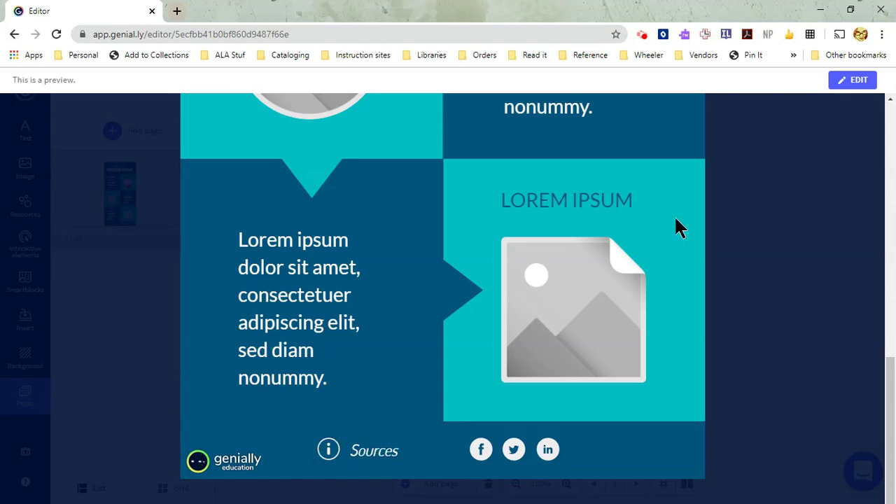
pyautogui.click(855, 81)
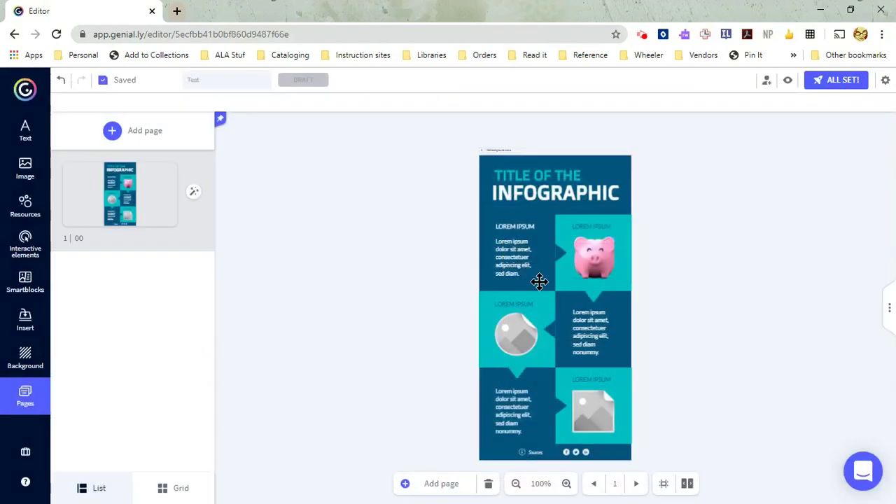
pyautogui.click(529, 451)
pyautogui.click(533, 433)
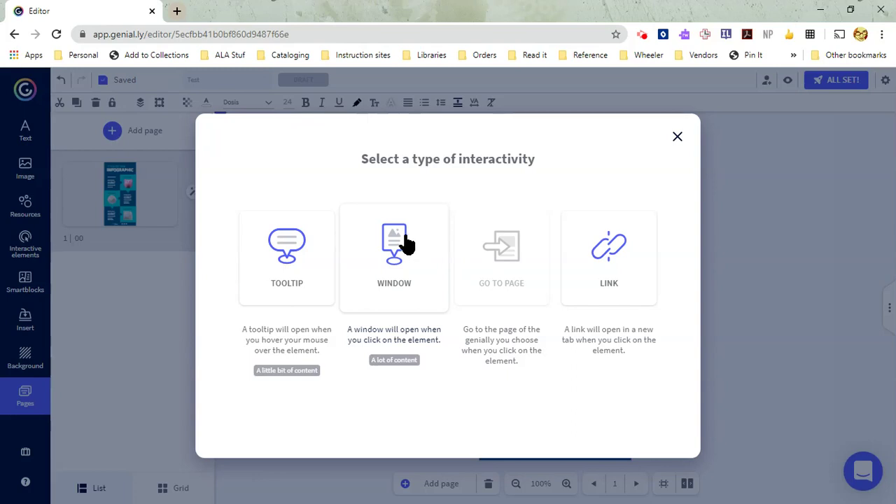
pyautogui.click(403, 244)
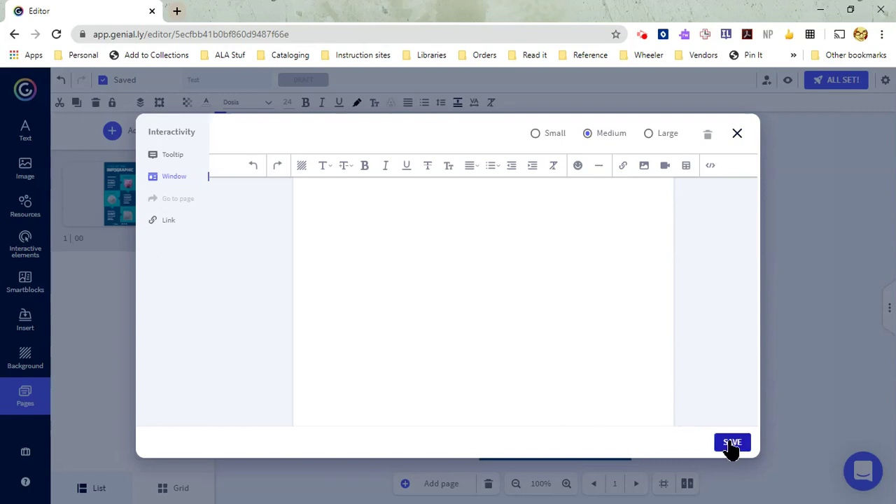
pyautogui.click(737, 134)
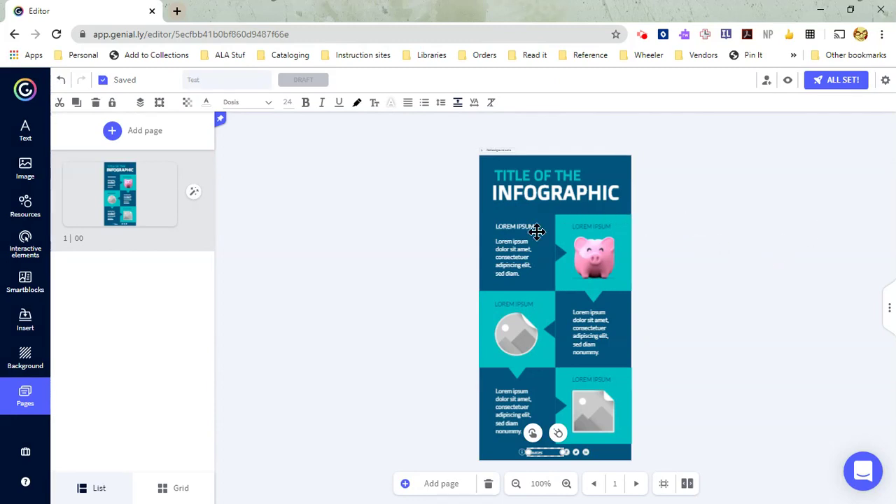
pyautogui.click(596, 262)
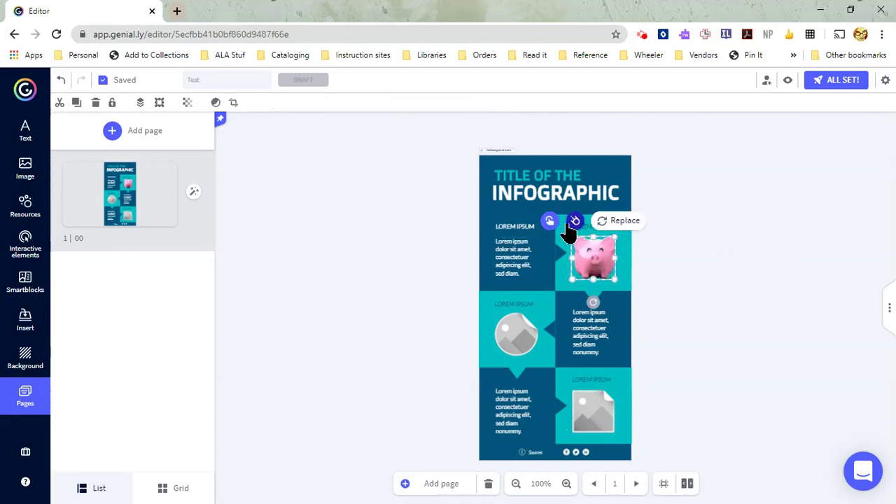
pyautogui.click(519, 248)
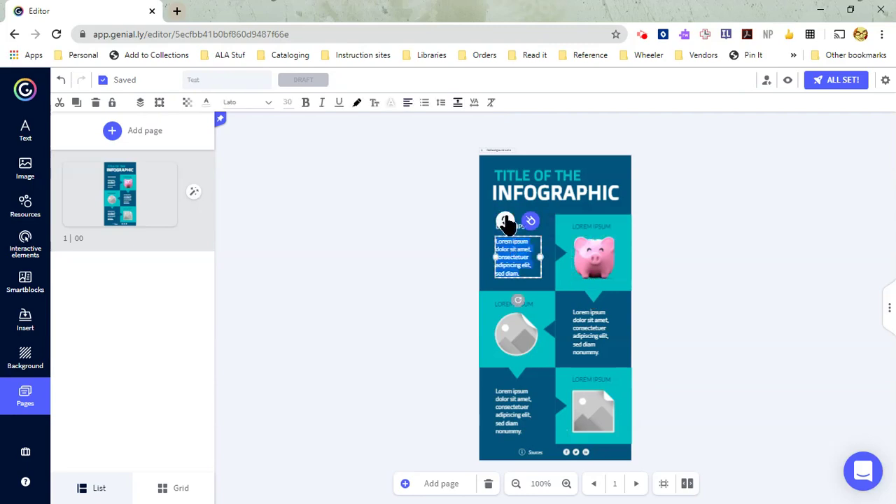
pyautogui.click(506, 222)
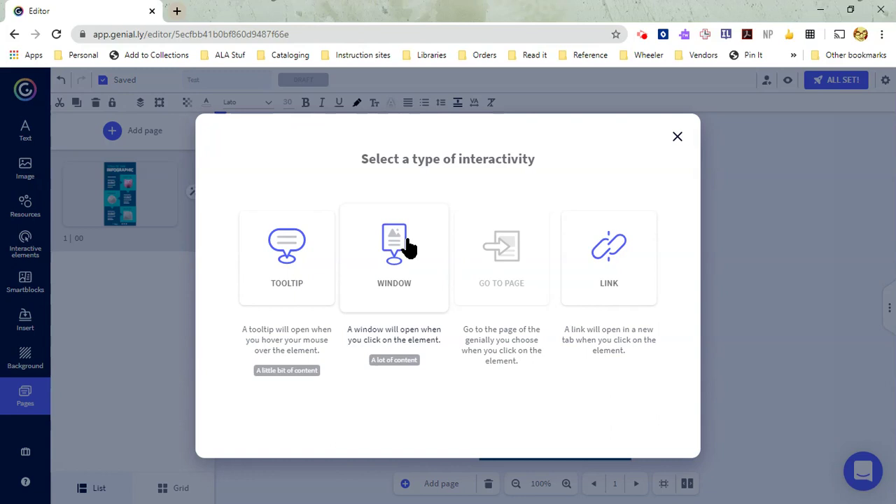
pyautogui.click(677, 137)
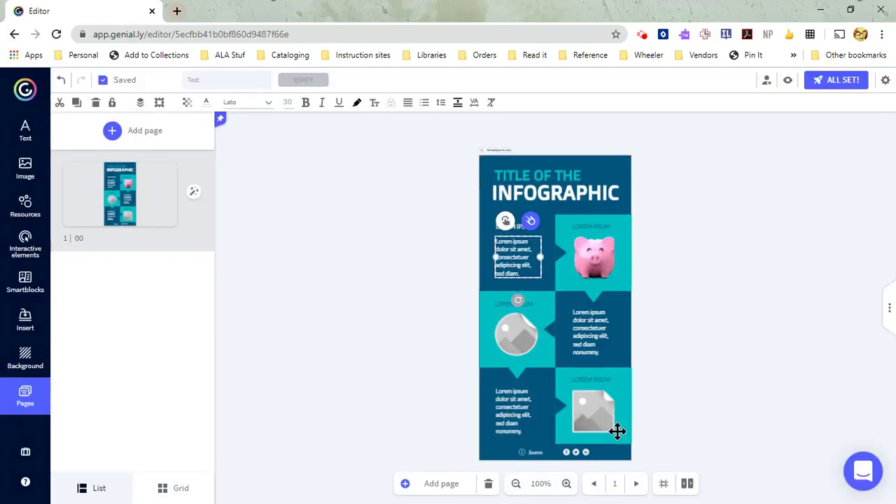